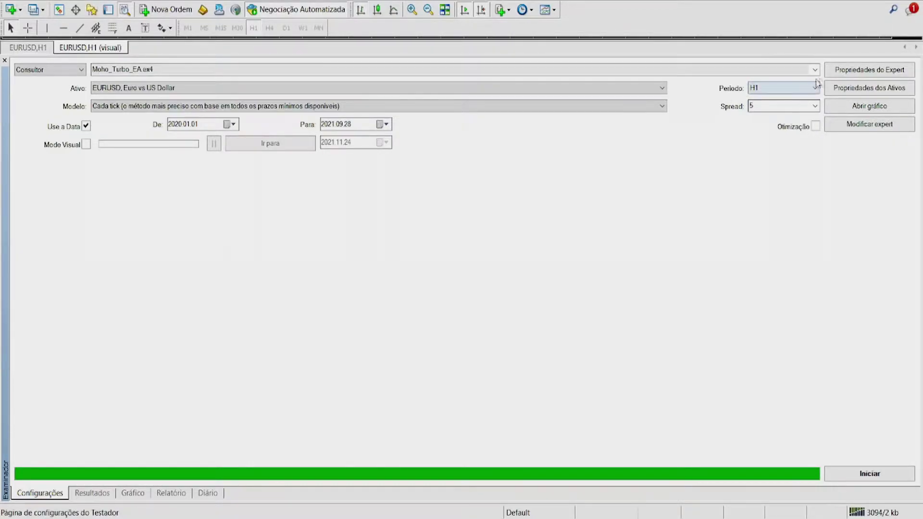
Step: Open the input parameters of the Moho_Turbo_EA expert and review its timeframe, period and rating settings
click(870, 69)
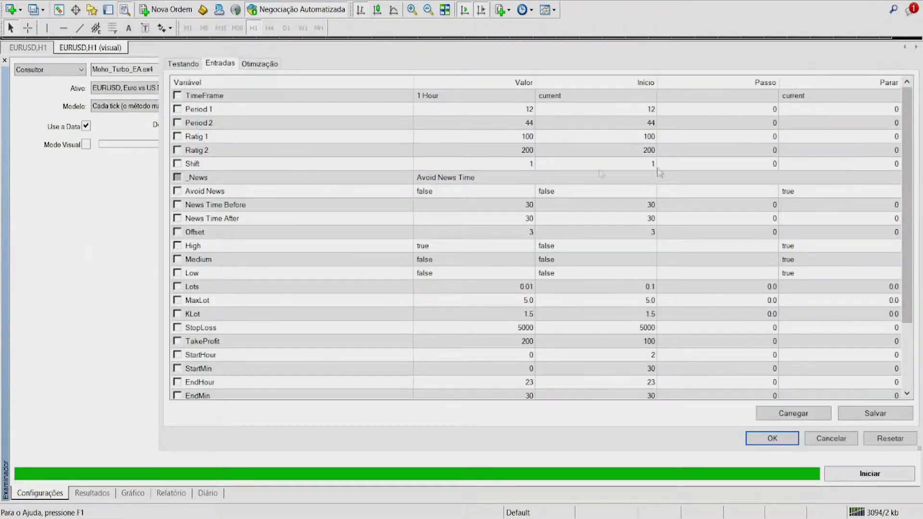
click(450, 100)
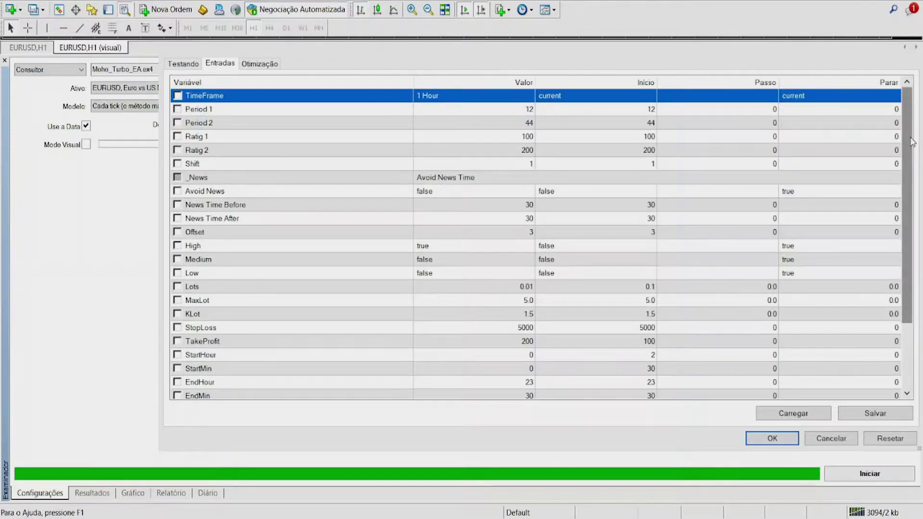
drag(912, 142, 912, 144)
click(361, 110)
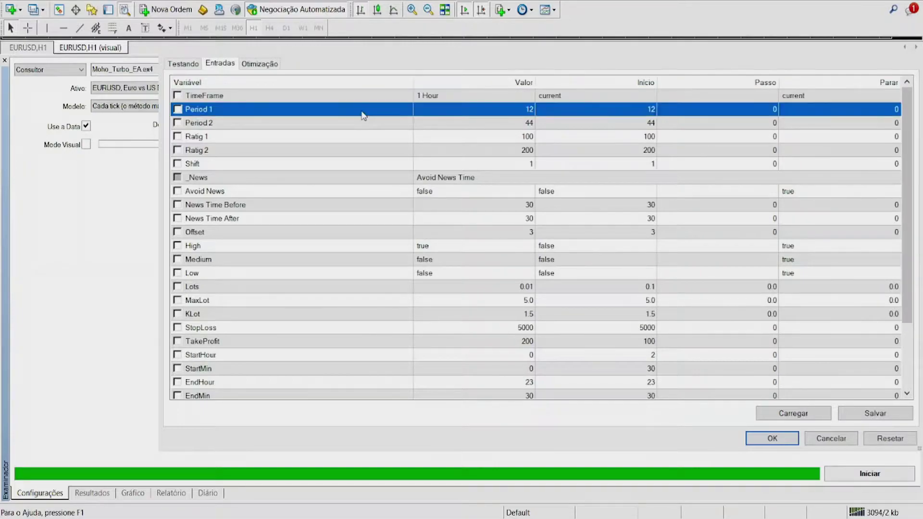
click(357, 155)
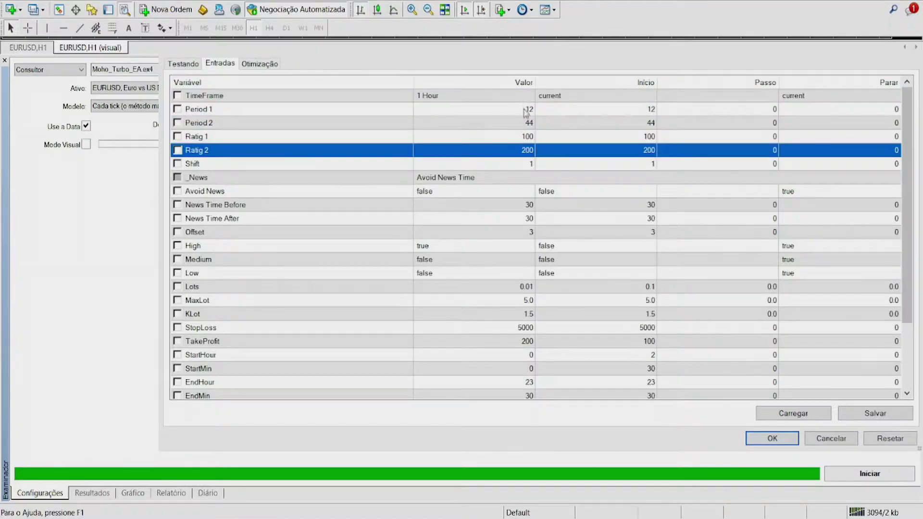
click(457, 180)
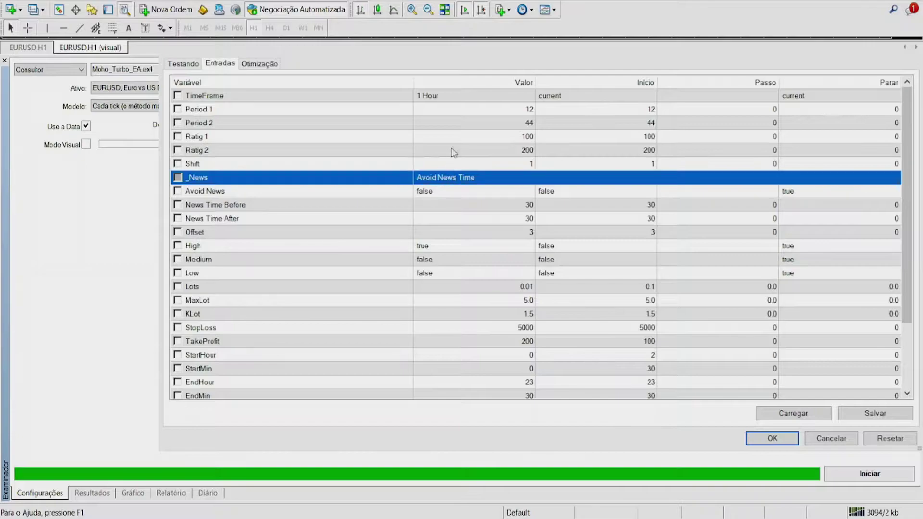
click(469, 125)
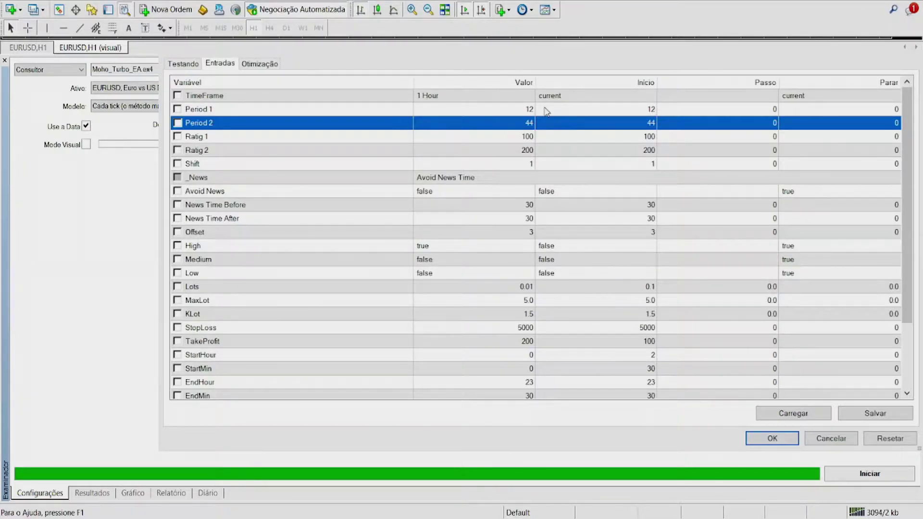
Step: Examine the expert's news filter inputs, from Avoid News and the time before news to the offset and impact levels
click(498, 179)
scroll(890, 185, down, 2)
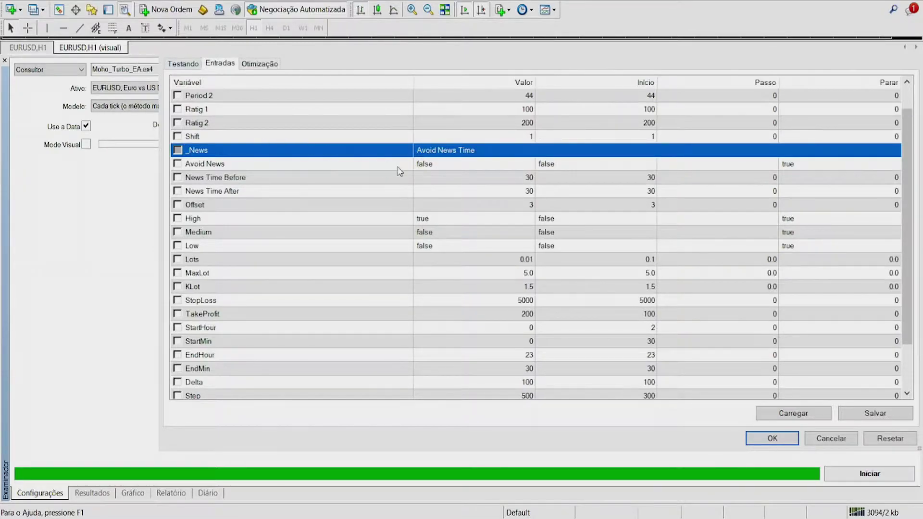
click(449, 168)
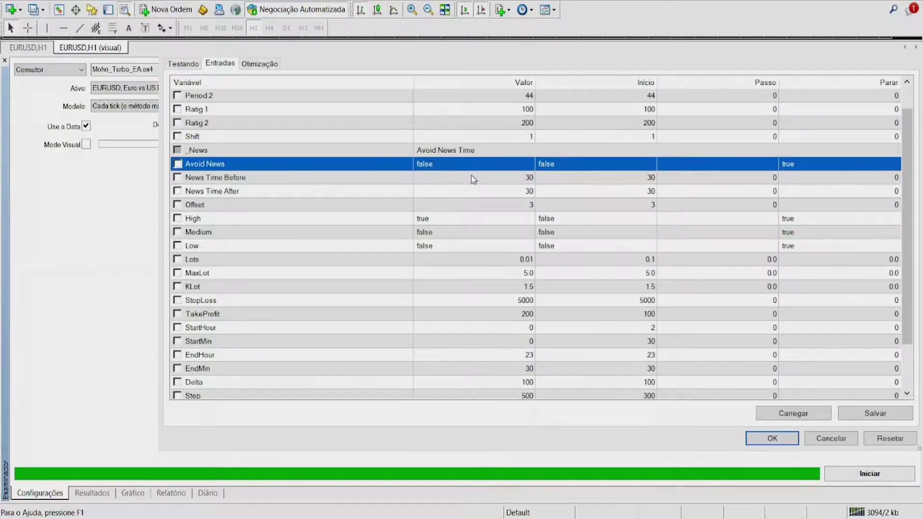
click(435, 182)
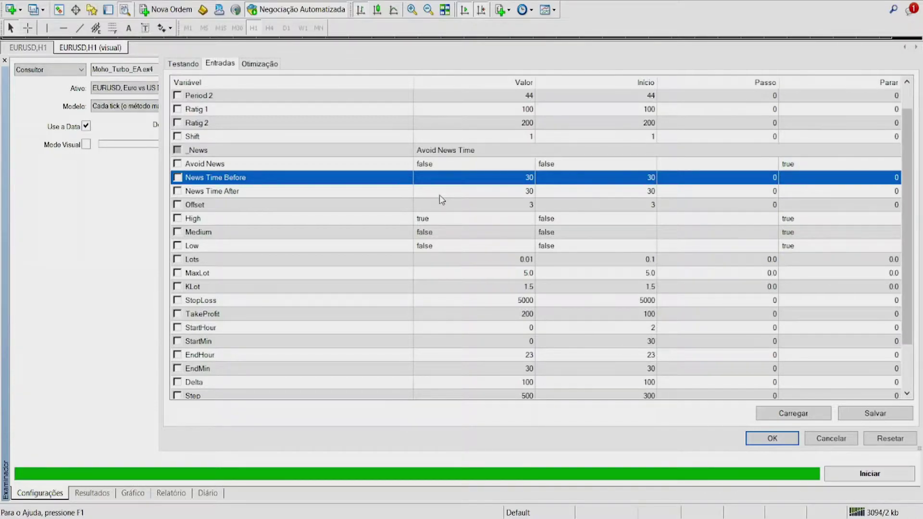
click(446, 207)
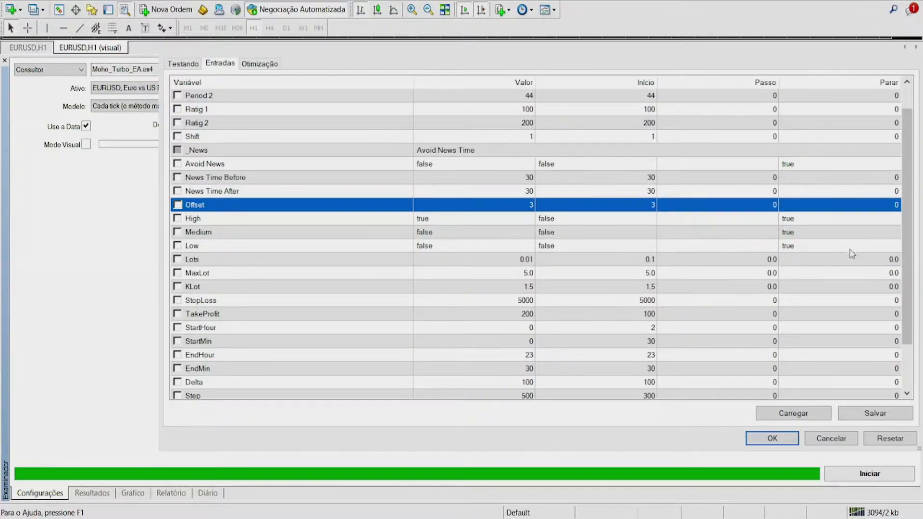
drag(905, 243, 904, 265)
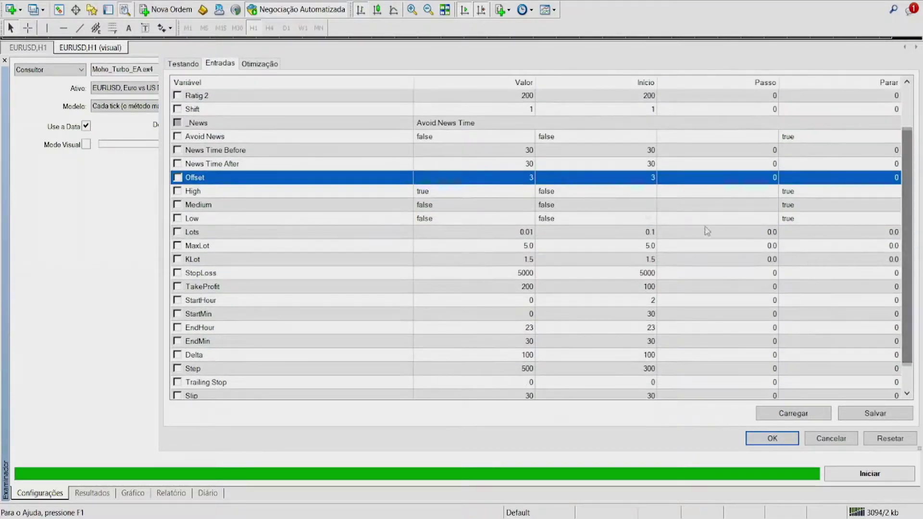
click(451, 193)
click(457, 222)
click(456, 195)
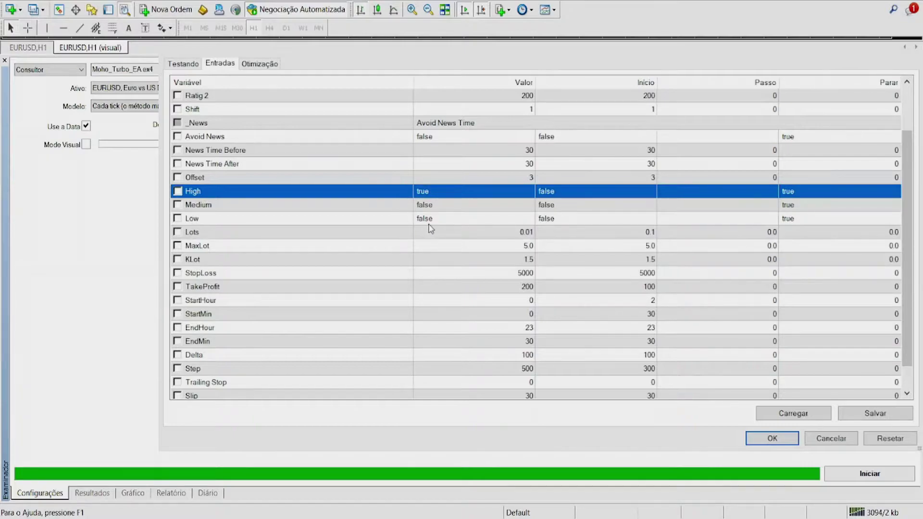
Step: Review the expert's Lots, KLot, TakeProfit and StartHour inputs
click(448, 236)
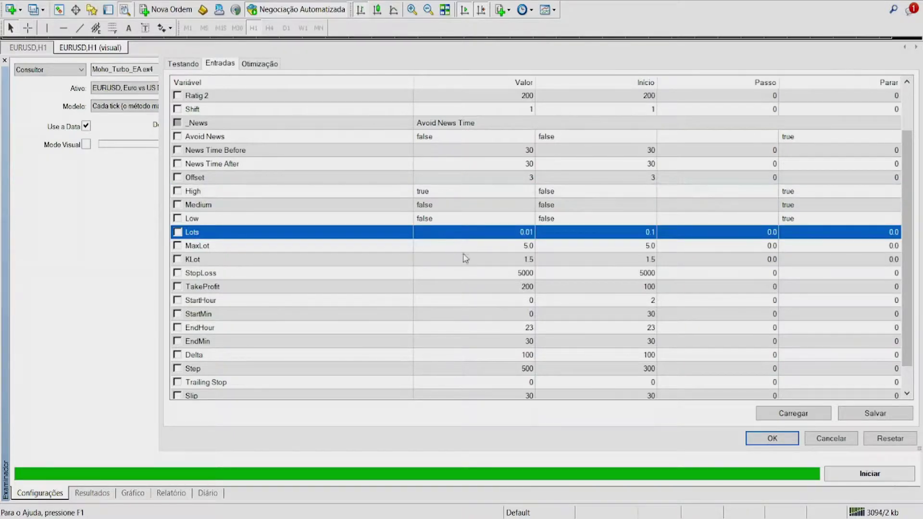
click(466, 256)
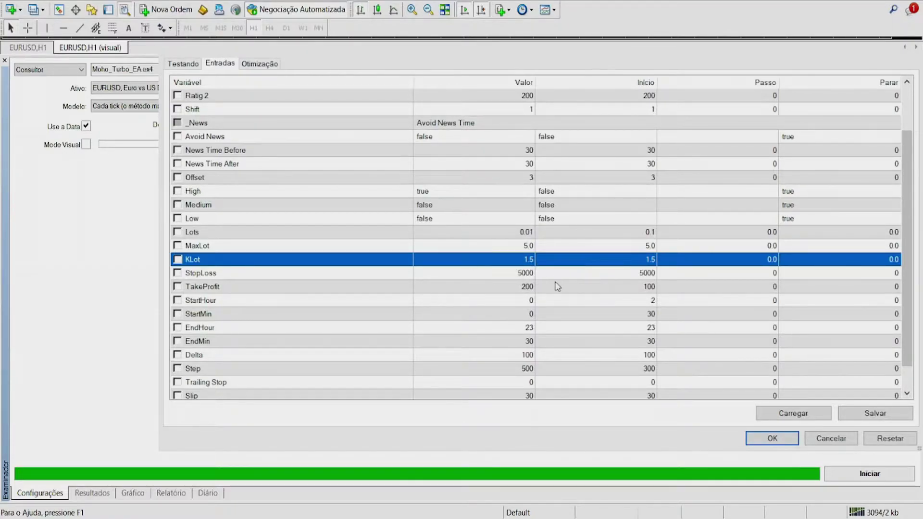
click(517, 287)
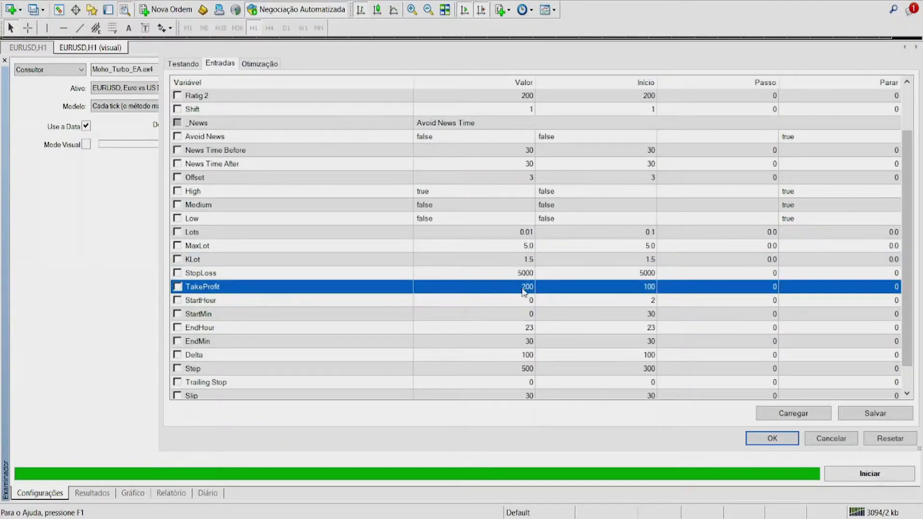
click(502, 302)
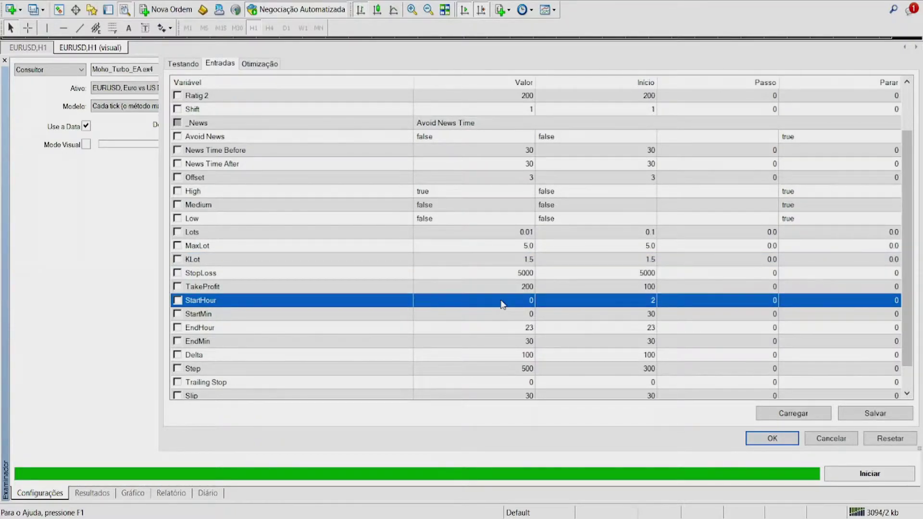
Step: Check the Slip, Trailing Stop and Step values at the end of the expert's input list
drag(908, 205, 906, 245)
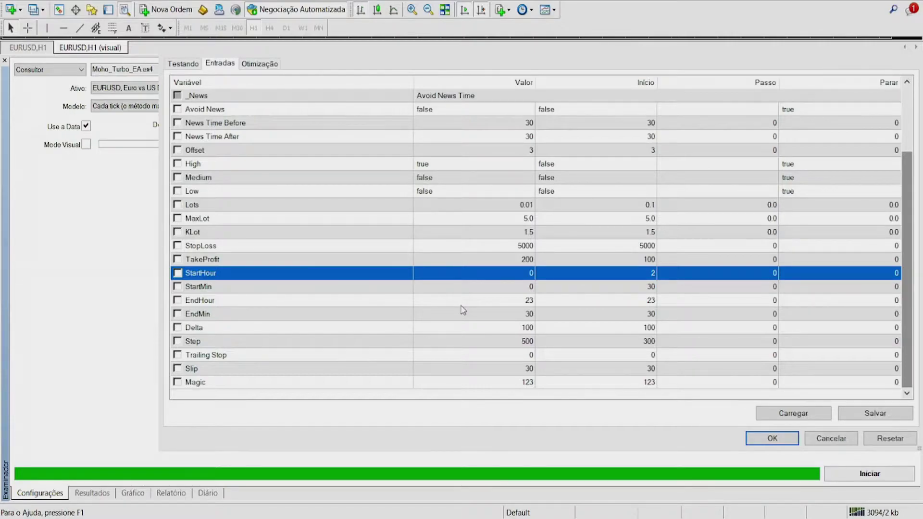
click(451, 373)
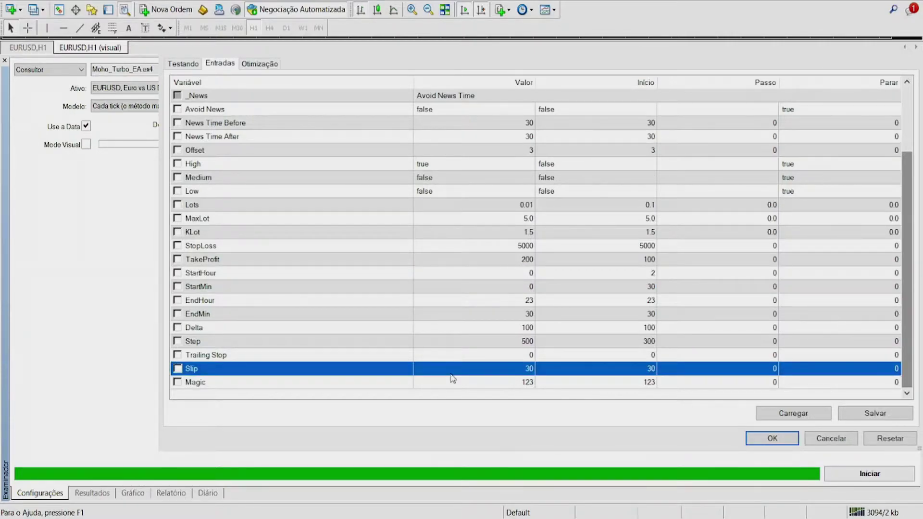
click(488, 357)
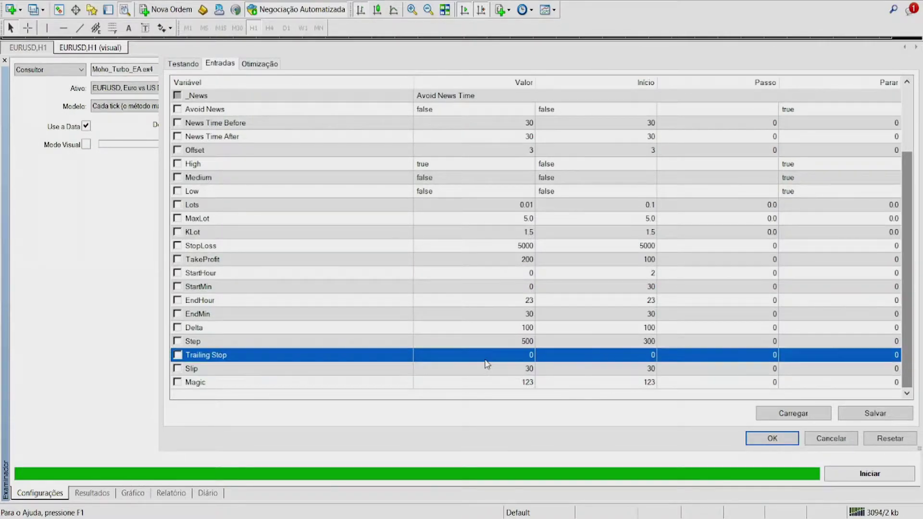
click(503, 341)
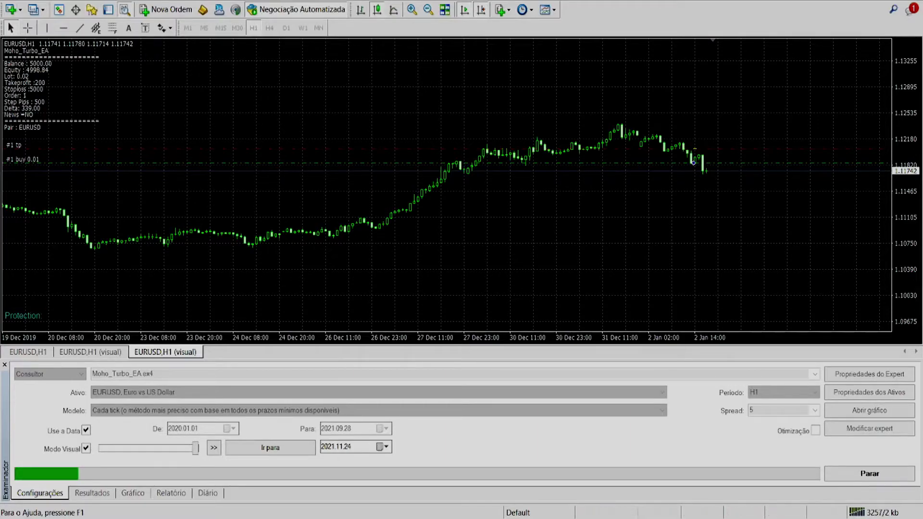
Step: Rescale the visual test chart's price axis to inspect the open order's entry, take-profit and stop-loss levels, and resume the test
drag(912, 219, 910, 242)
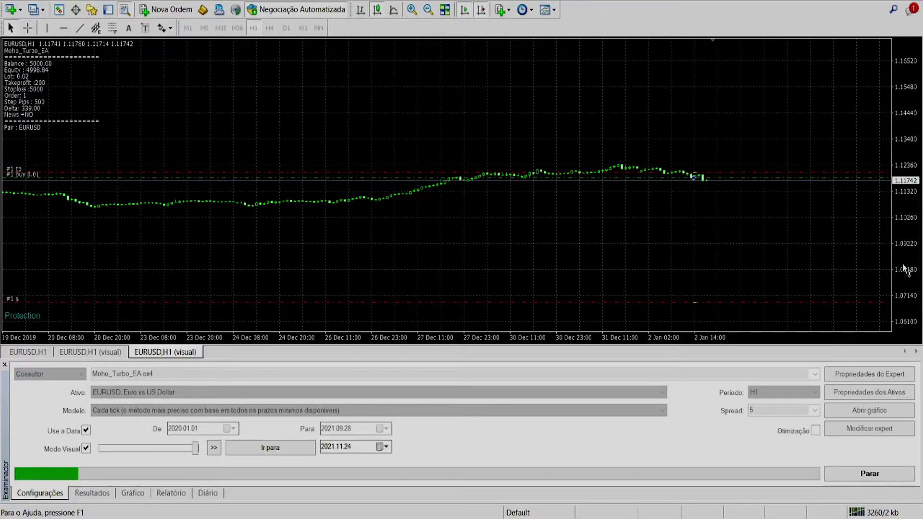
drag(906, 270, 892, 65)
drag(904, 154, 903, 176)
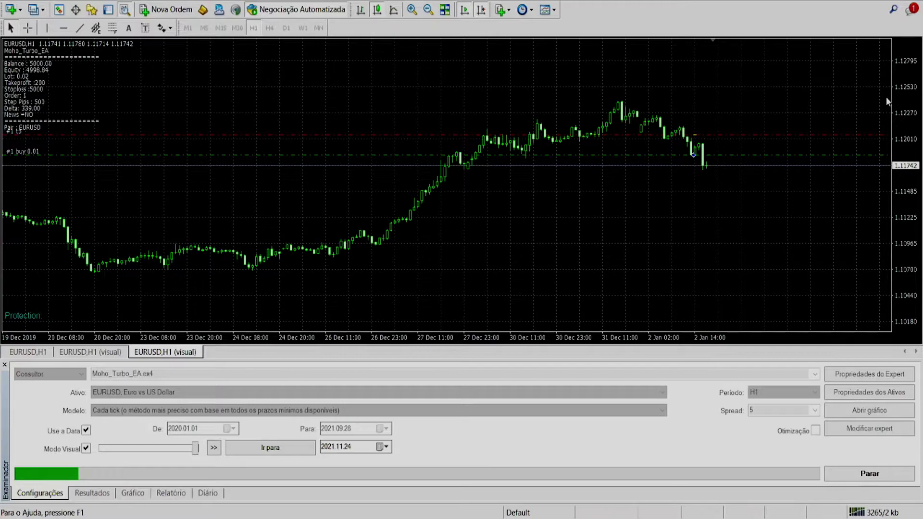
drag(900, 164, 900, 192)
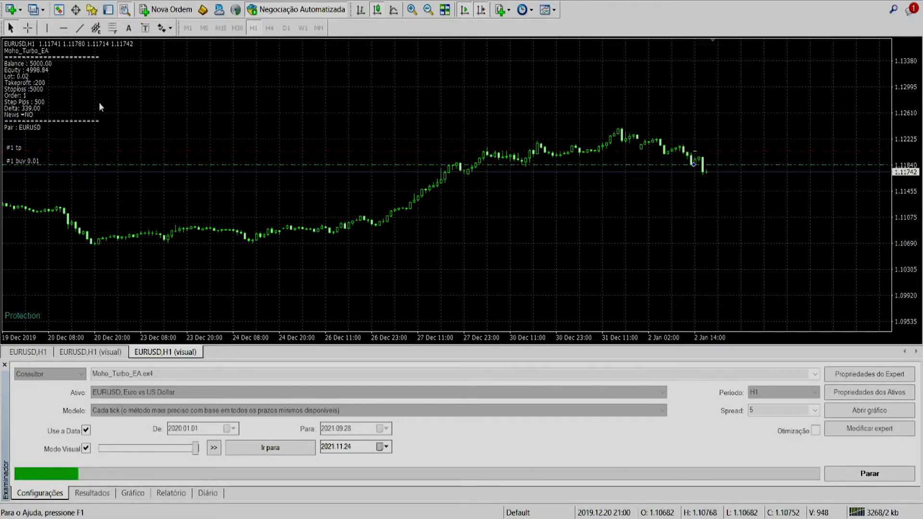
click(214, 447)
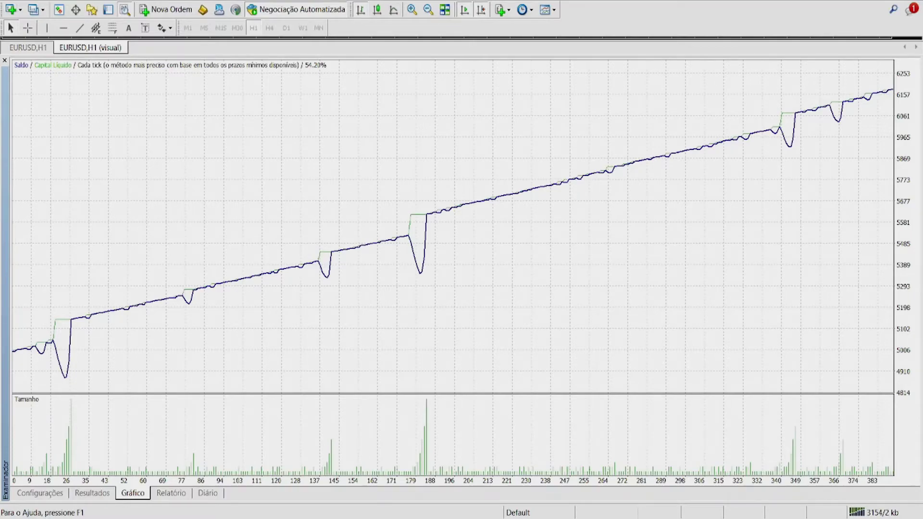
Step: Sort the backtest results by trade size, largest first, and examine the largest trades
click(40, 492)
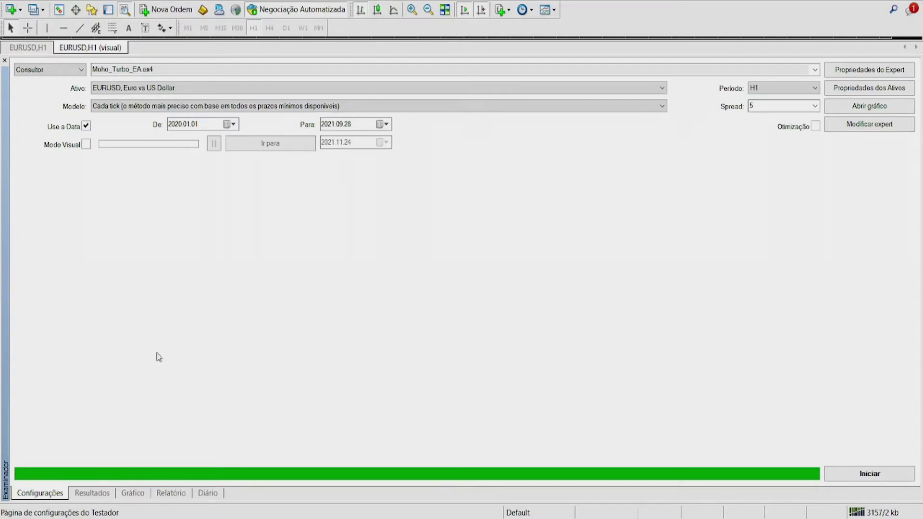
click(105, 495)
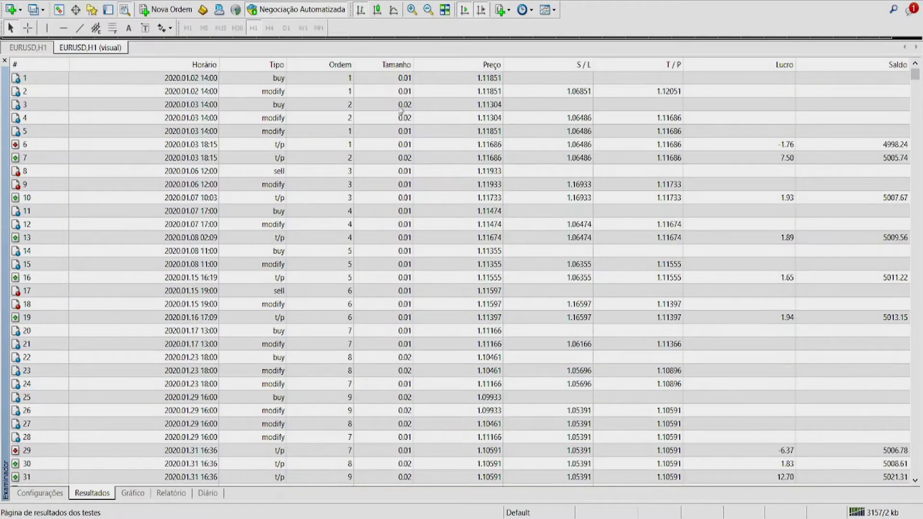
click(392, 67)
click(393, 69)
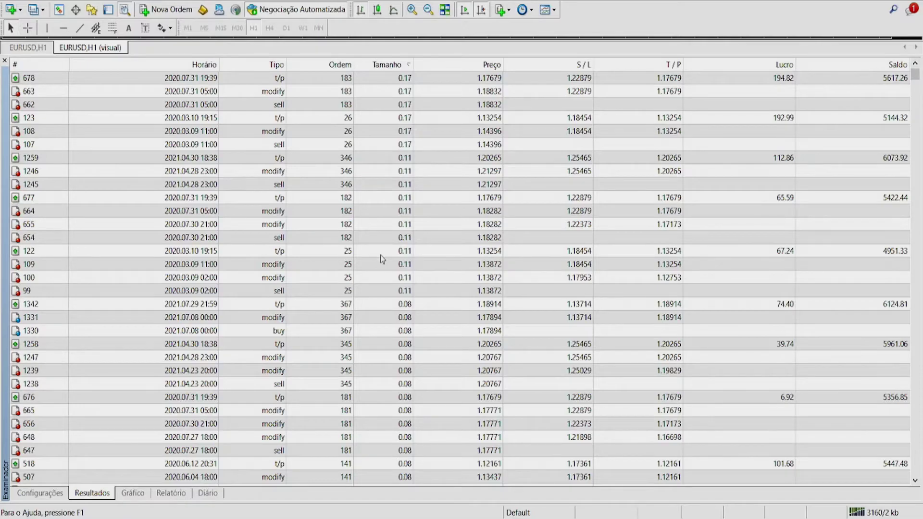
click(390, 145)
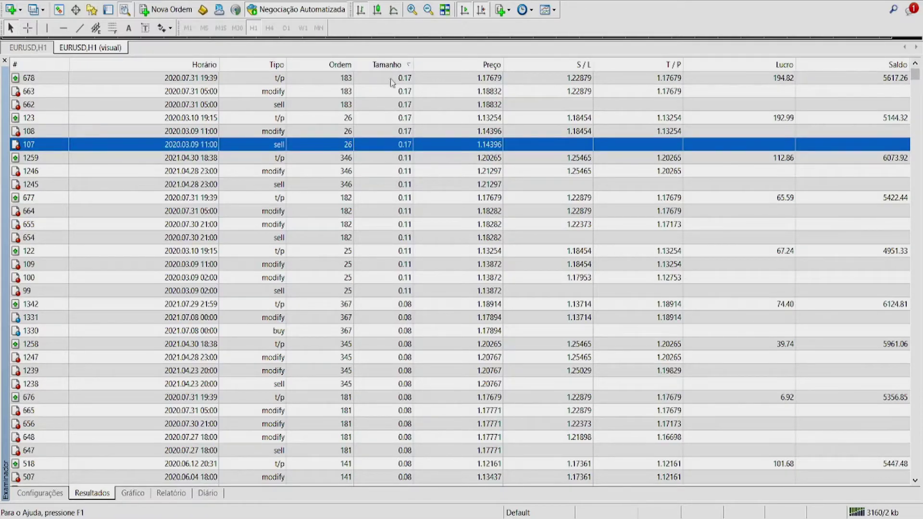
click(393, 79)
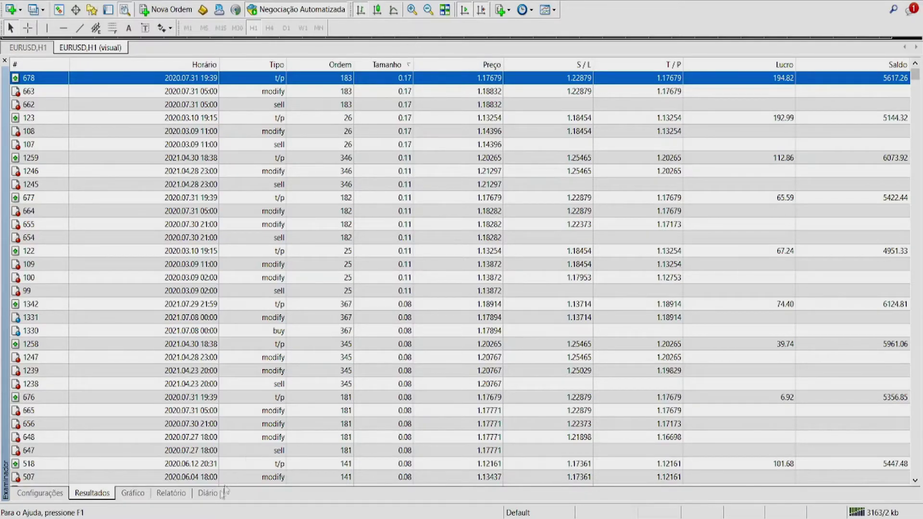
Step: Examine the backtest's balance and equity graph and open the test report
click(131, 493)
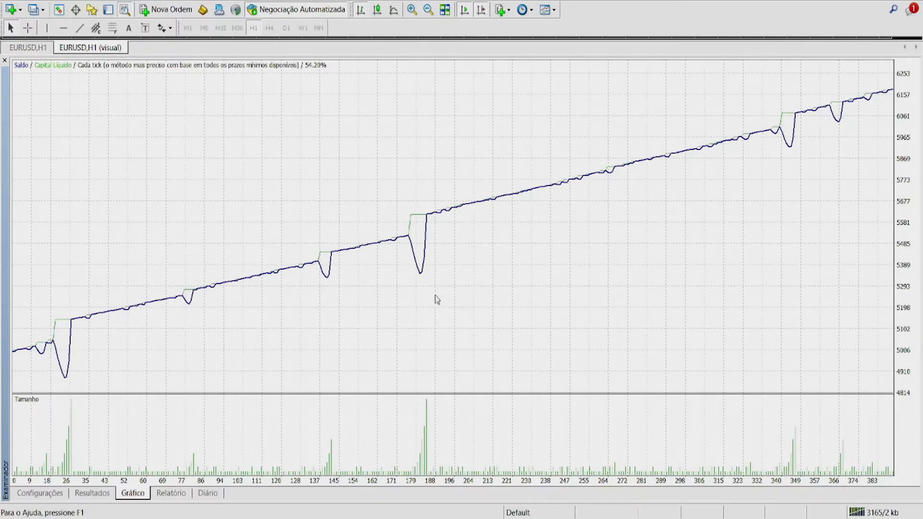
click(163, 494)
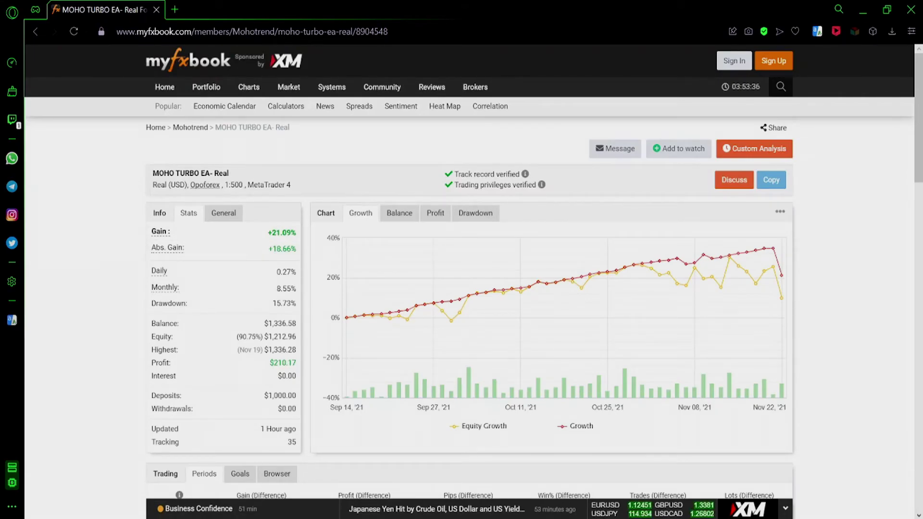
Step: Examine the gain, monthly analytics and drawdown of the MOHO TURBO EA- Real account on its Myfxbook page
drag(229, 173, 149, 176)
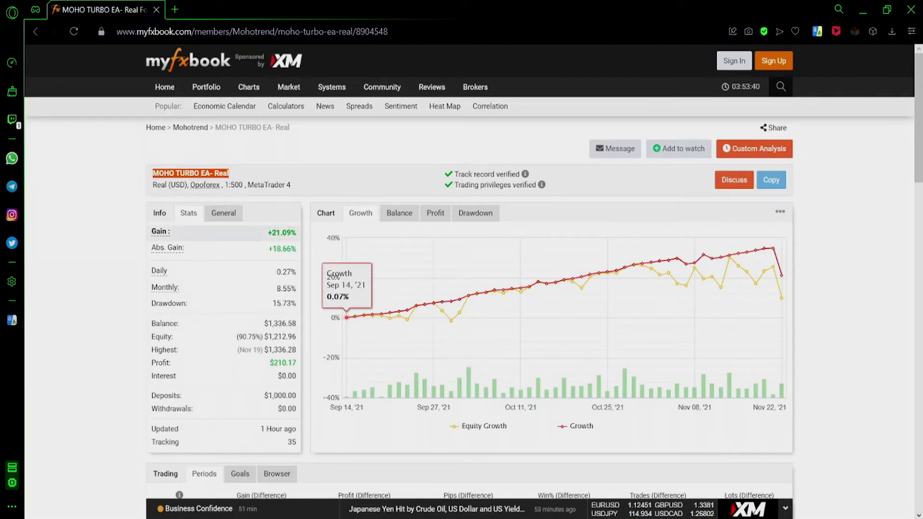
click(265, 237)
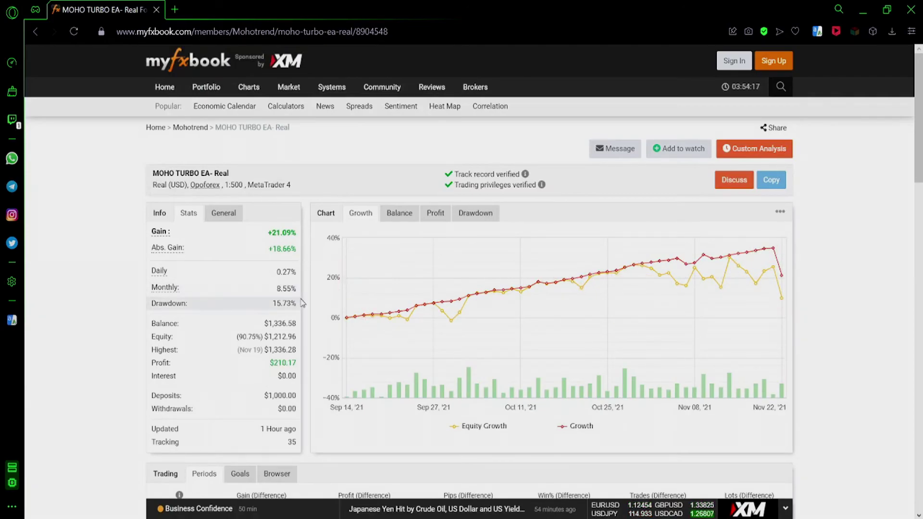
scroll(302, 303, down, 15)
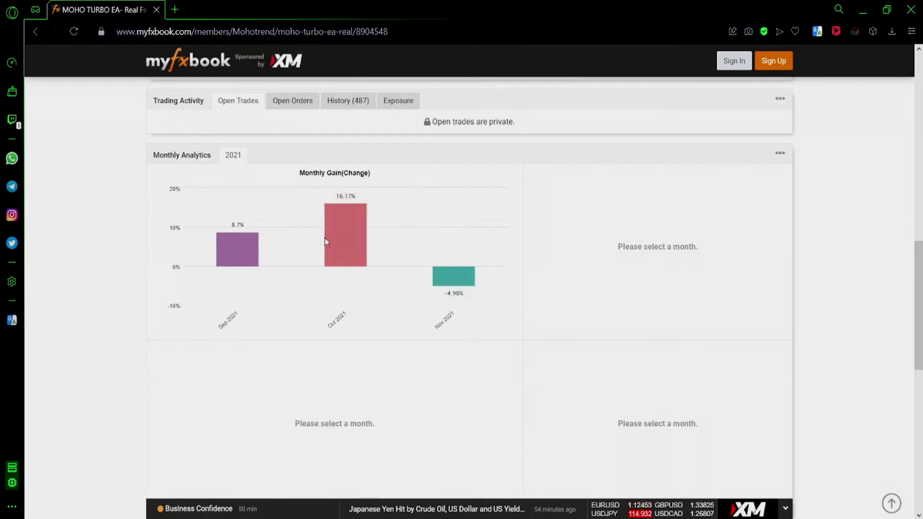
scroll(357, 371, up, 15)
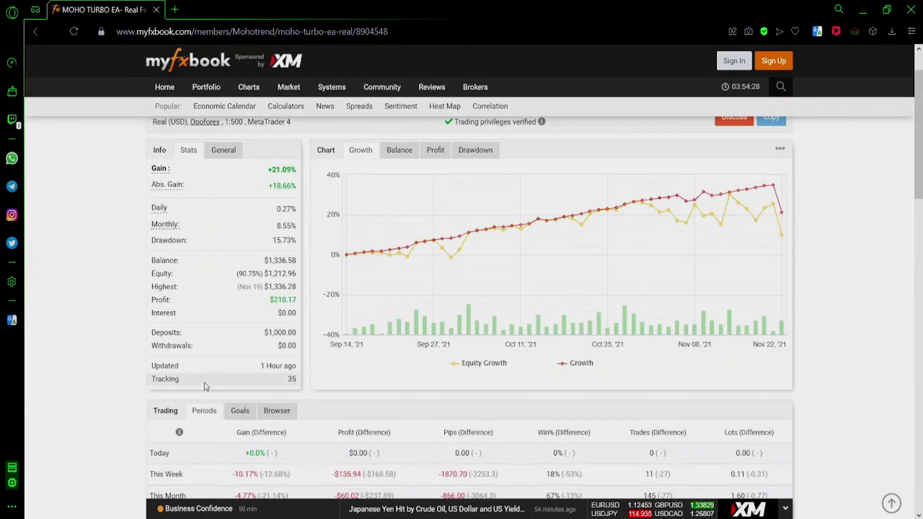
drag(258, 227, 298, 240)
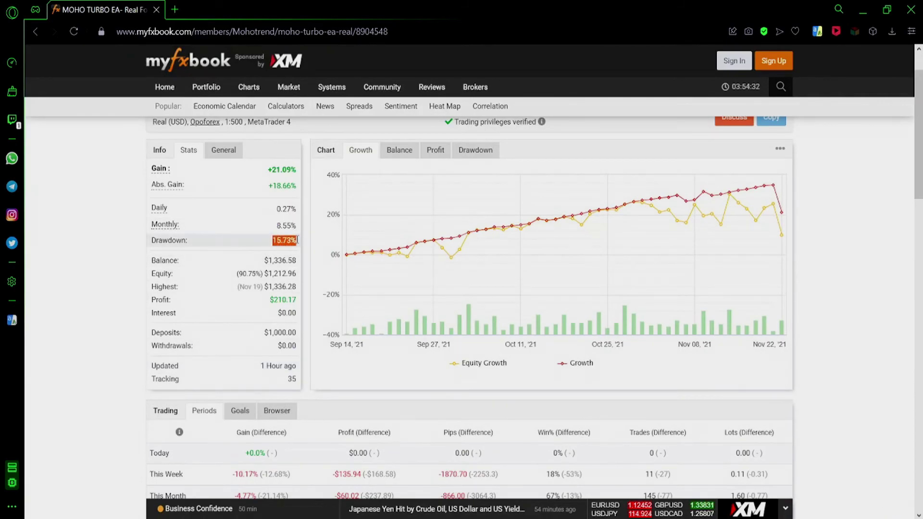